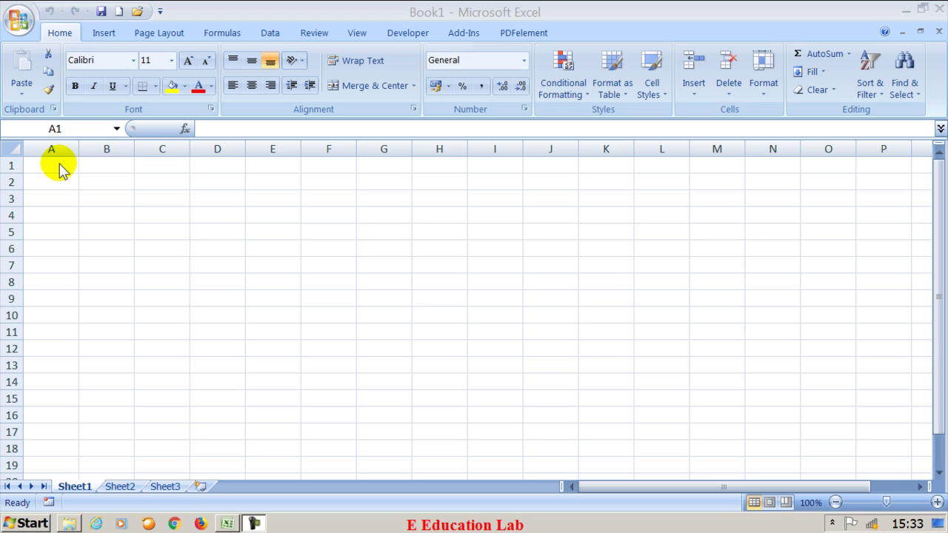
# Enter 1 in cell A1 and 2 in cell A2.
pyautogui.click(52, 163)
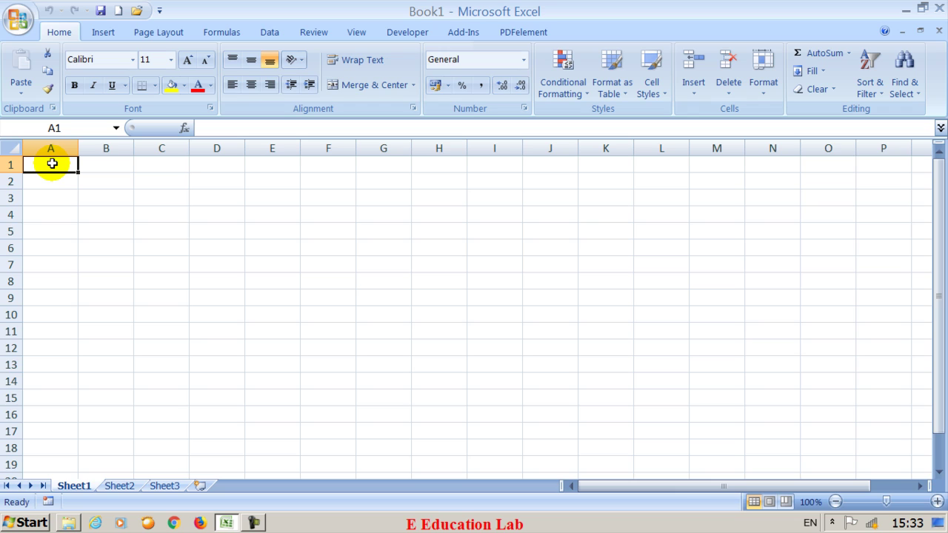
pyautogui.write('1')
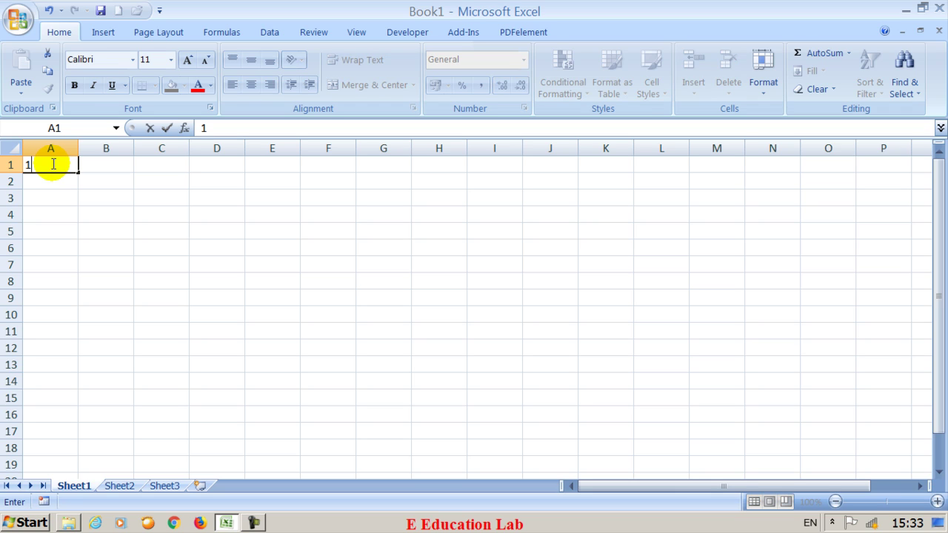
pyautogui.press('Return')
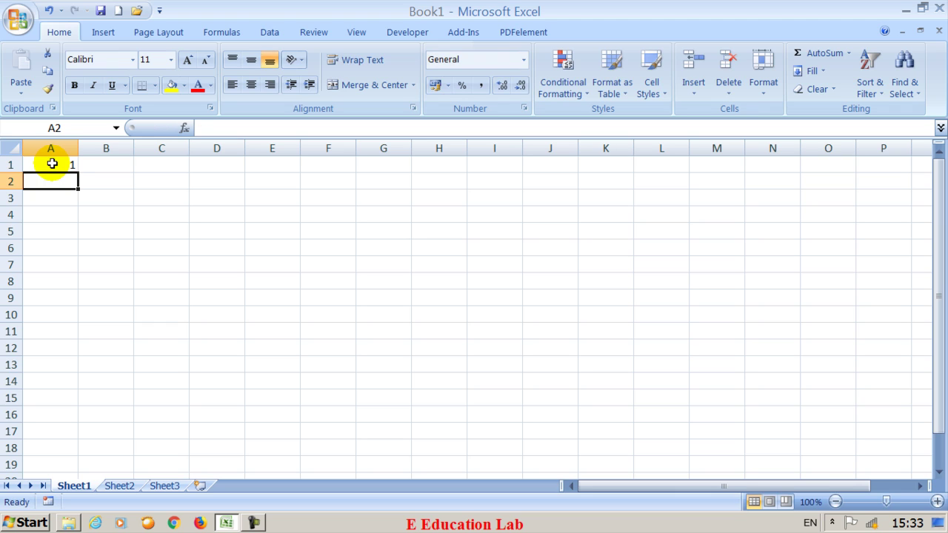
pyautogui.write('2')
pyautogui.press('Return')
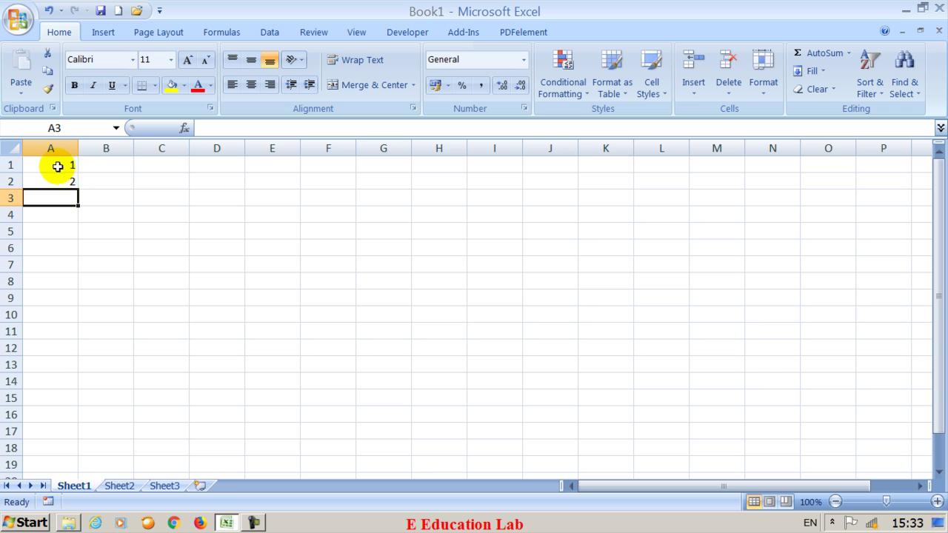
# Select A1:A2 and extend the number pattern down column A to row 15 with the fill handle.
pyautogui.click(57, 164)
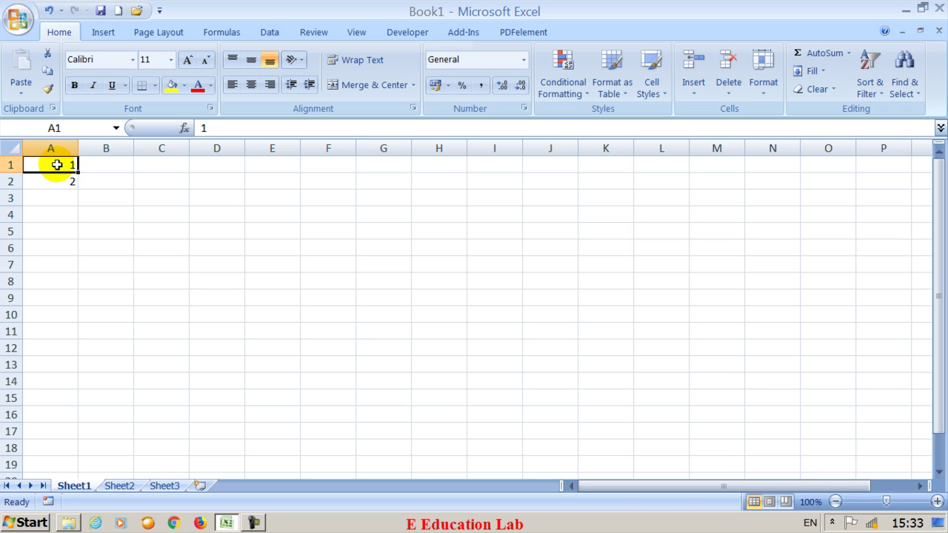
pyautogui.hotkey('shift', 'Down')
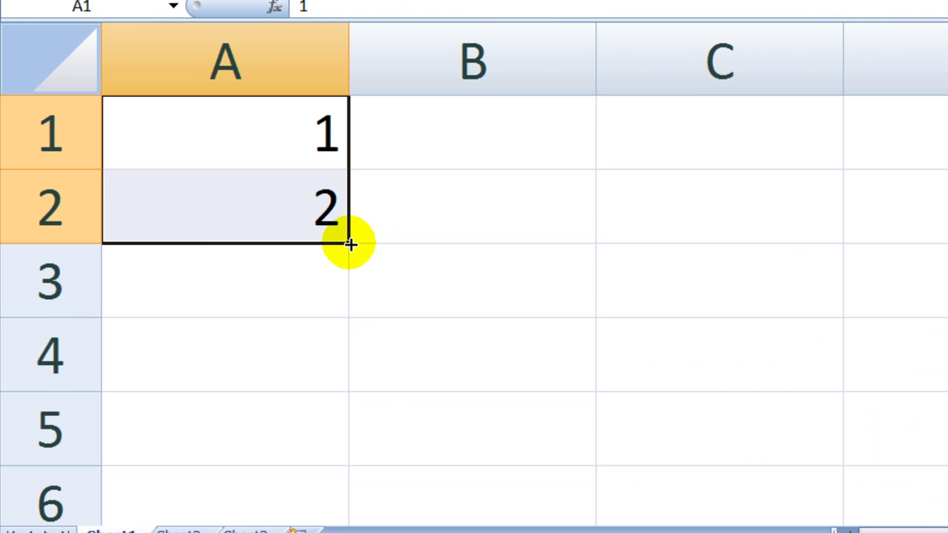
pyautogui.moveTo(349, 243); pyautogui.dragTo(345, 503)
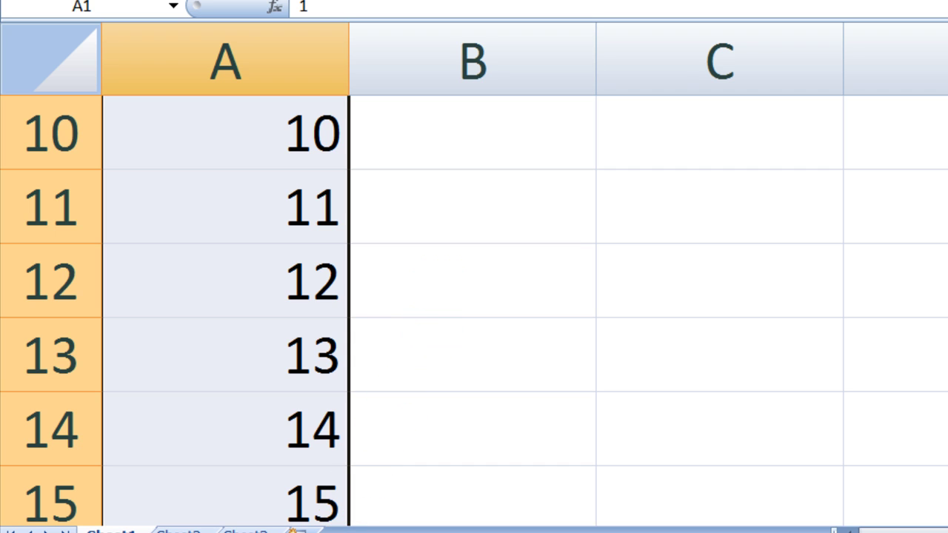
# Set the worksheet zoom to 100% and select cell B1.
pyautogui.hotkey('alt', 'w')
pyautogui.press('q')
pyautogui.click(728, 235)
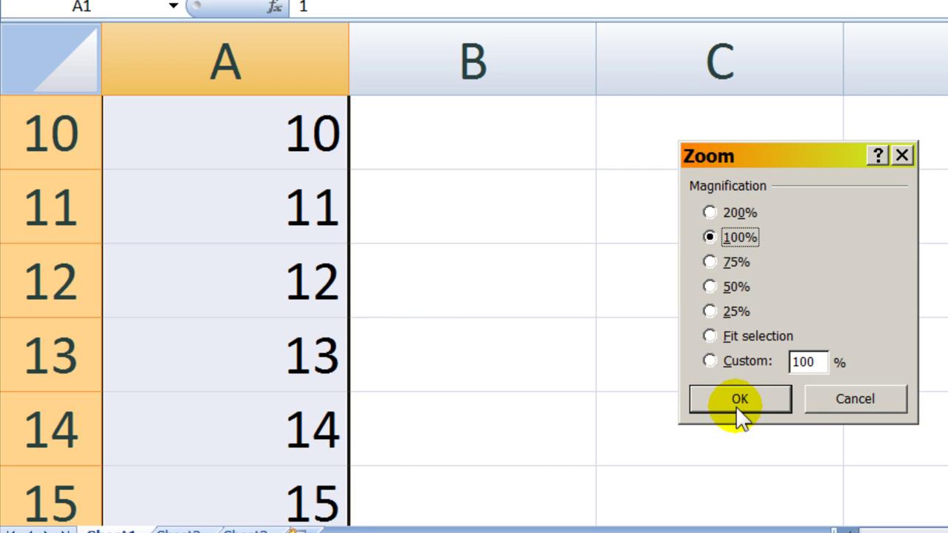
pyautogui.click(735, 404)
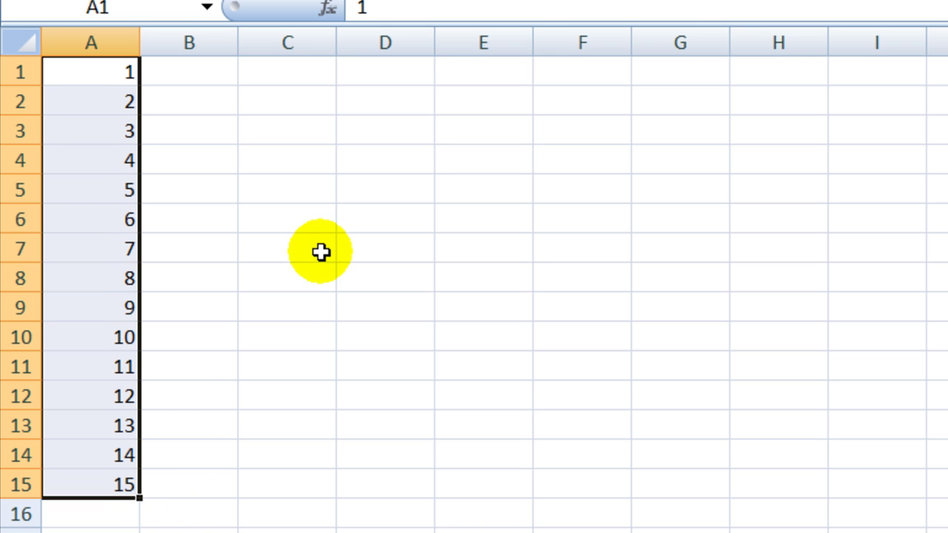
pyautogui.click(302, 163)
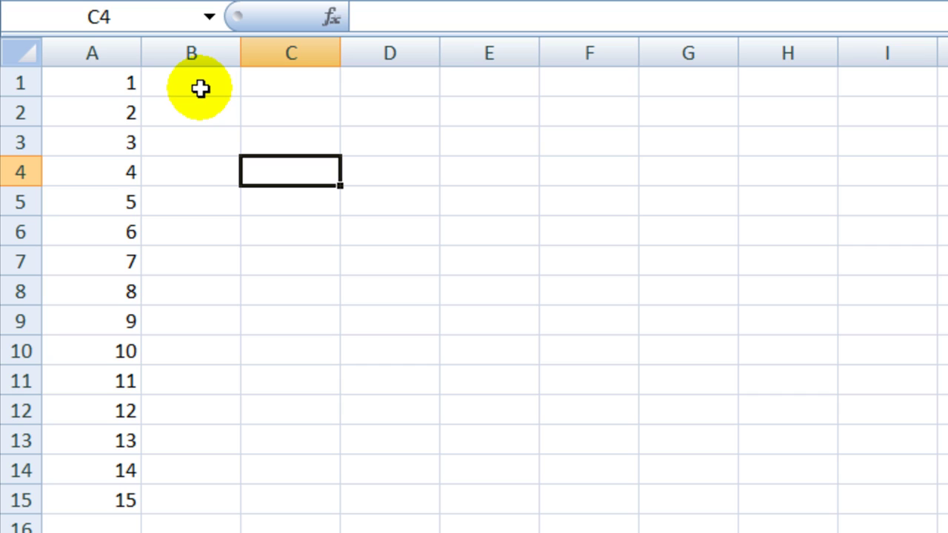
pyautogui.click(200, 88)
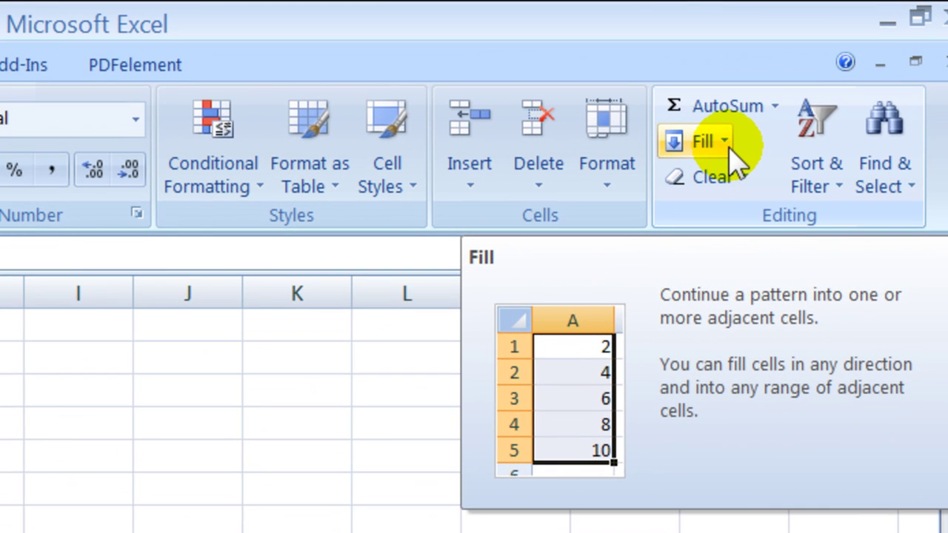
pyautogui.click(731, 148)
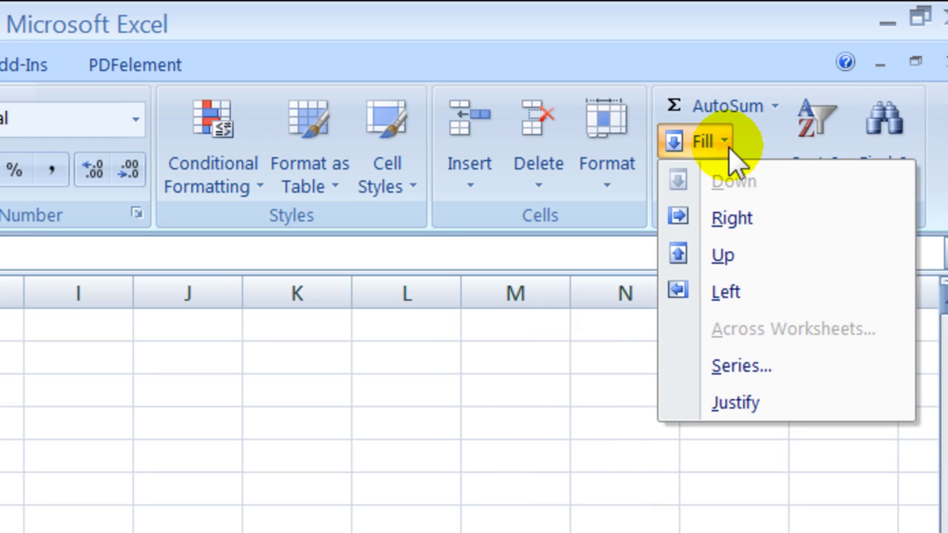
pyautogui.click(757, 364)
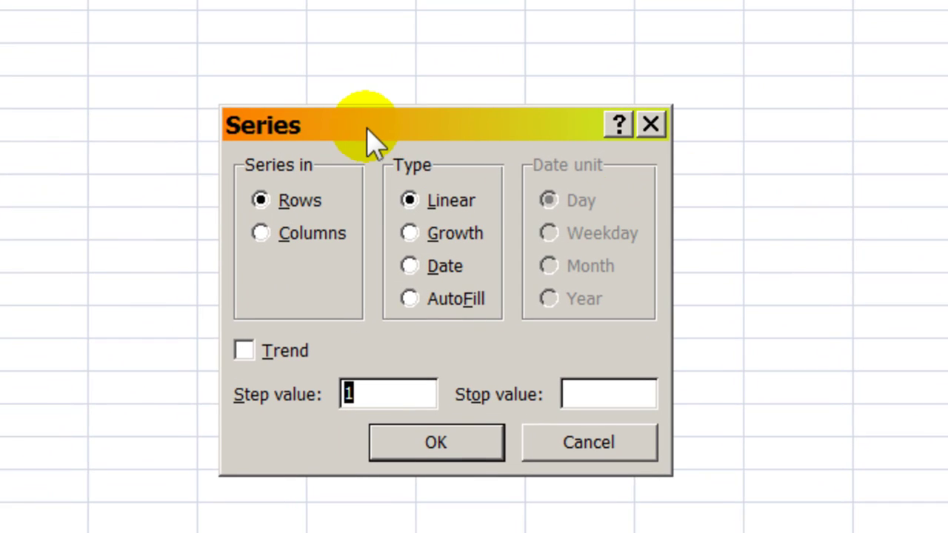
pyautogui.moveTo(371, 140); pyautogui.dragTo(361, 131)
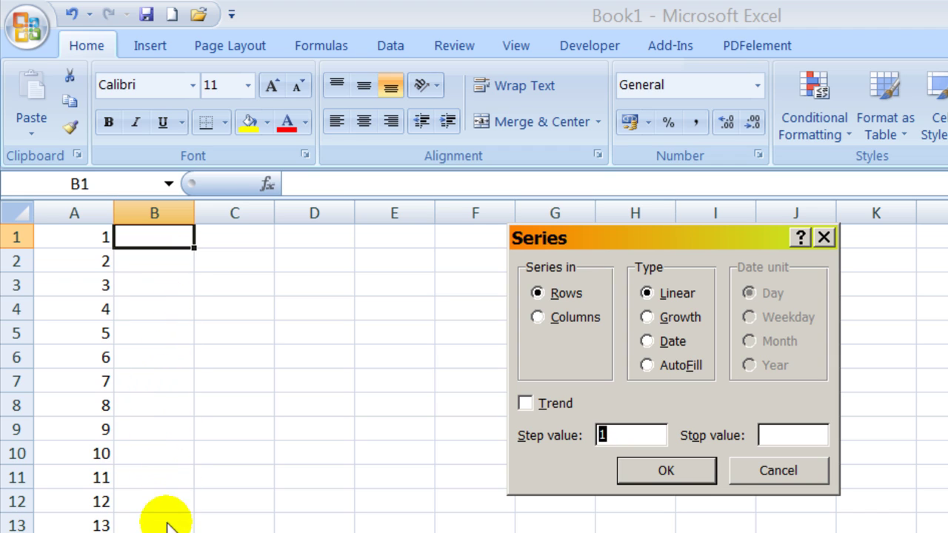
pyautogui.click(538, 317)
pyautogui.click(538, 293)
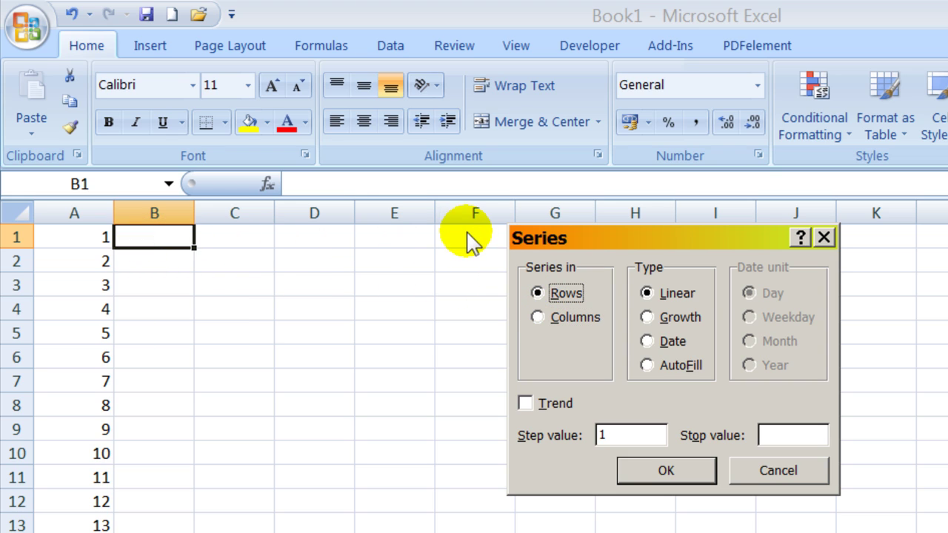
pyautogui.click(538, 317)
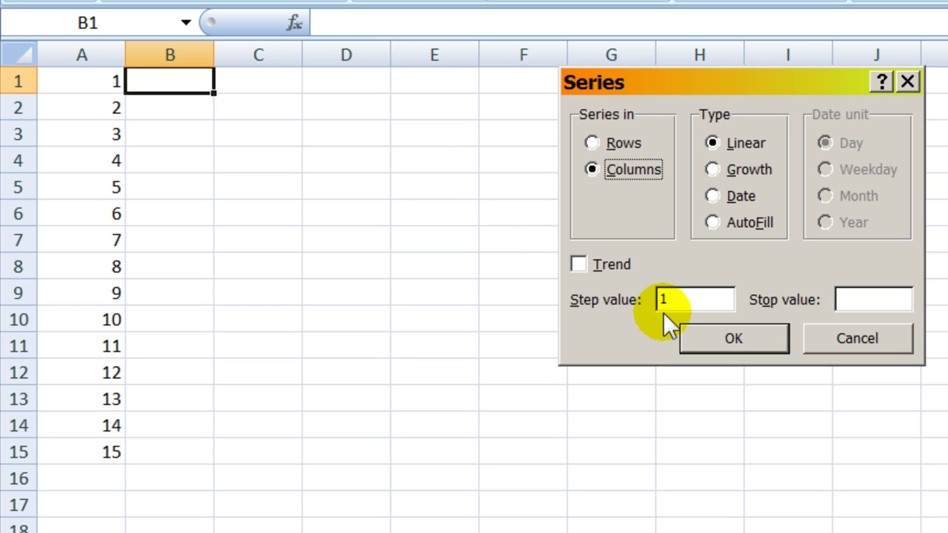
pyautogui.click(851, 339)
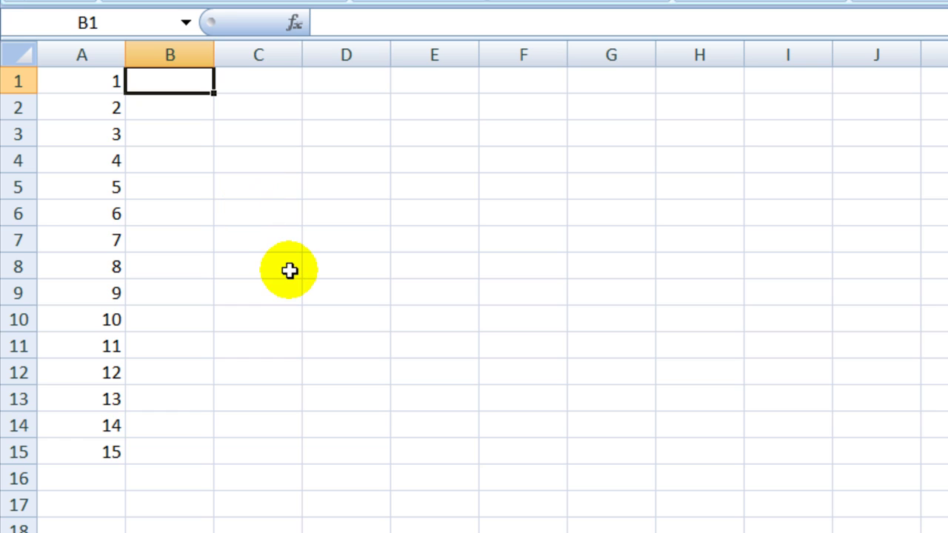
# Enter 1 in cell B1 as the series start value and reselect that cell.
pyautogui.write('1')
pyautogui.press('Return')
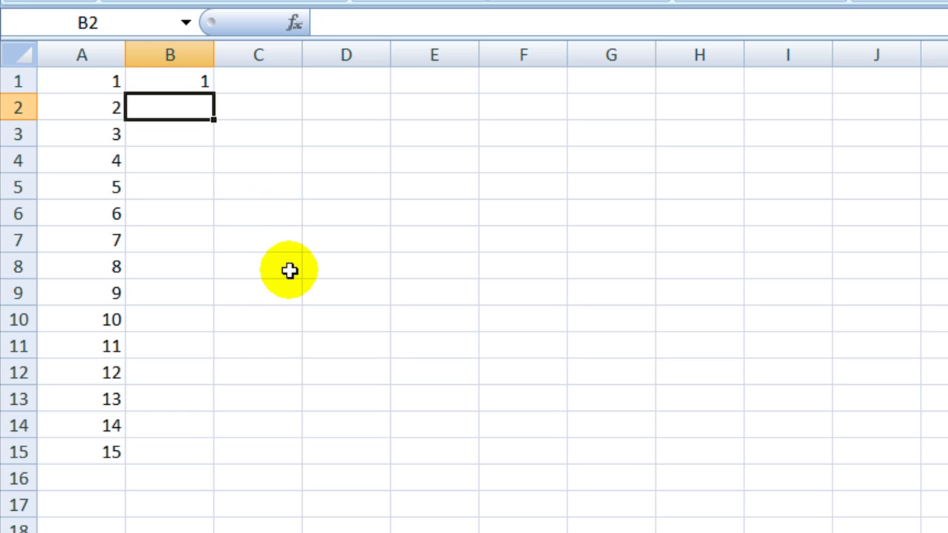
pyautogui.press('Up')
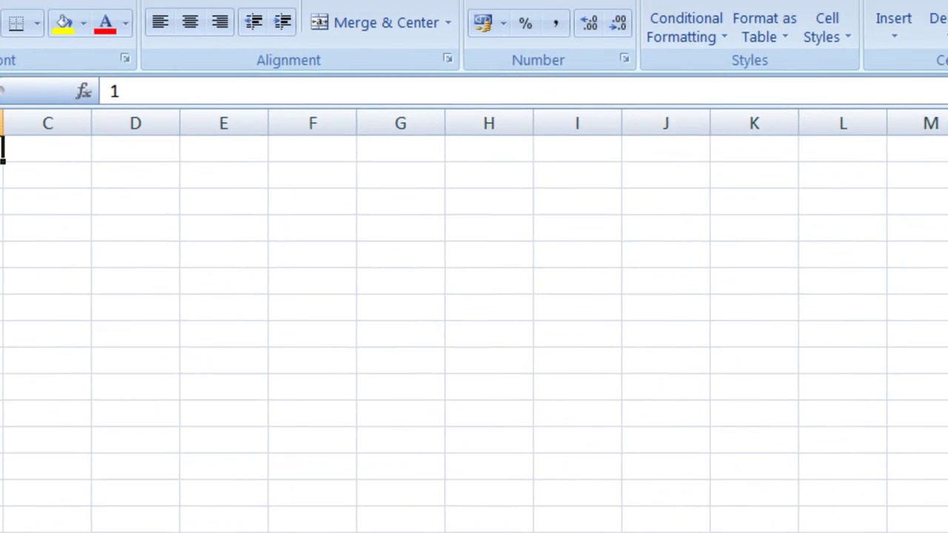
# Fill a linear series down column B from B1 with step value 1 and stop value 15.
pyautogui.click(718, 106)
pyautogui.click(758, 292)
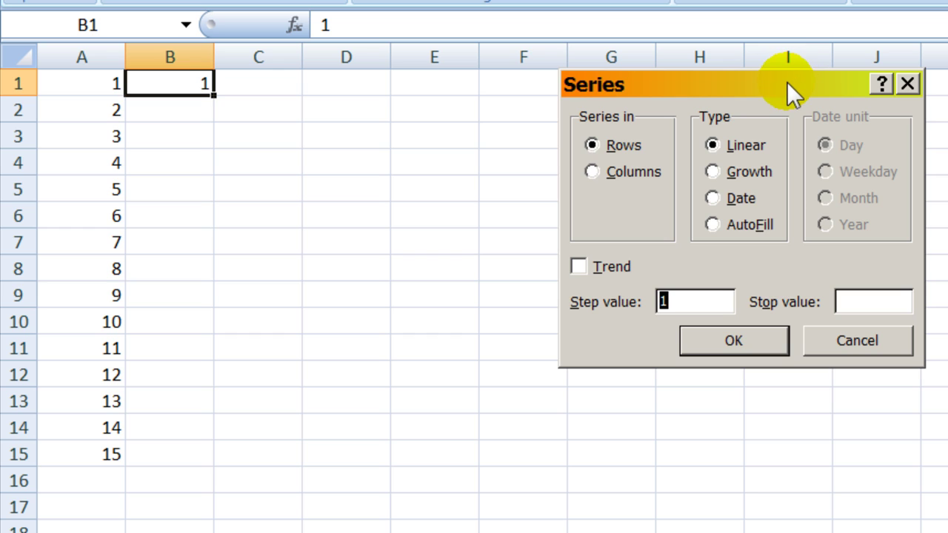
pyautogui.moveTo(786, 83); pyautogui.dragTo(696, 69)
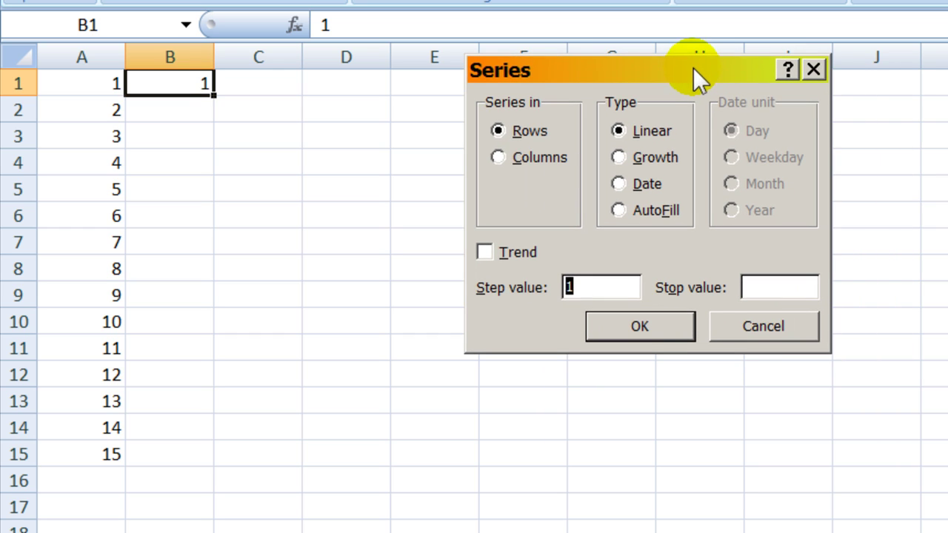
pyautogui.click(497, 161)
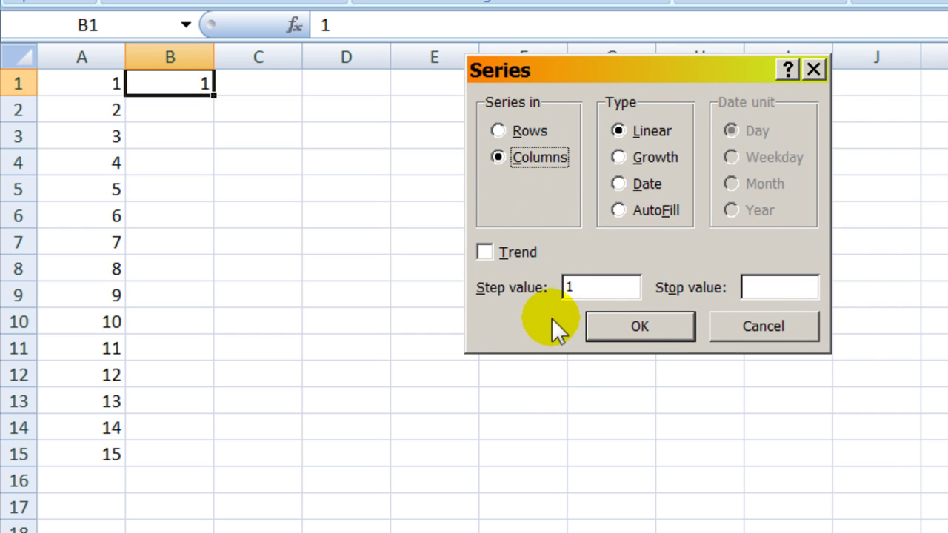
pyautogui.click(751, 287)
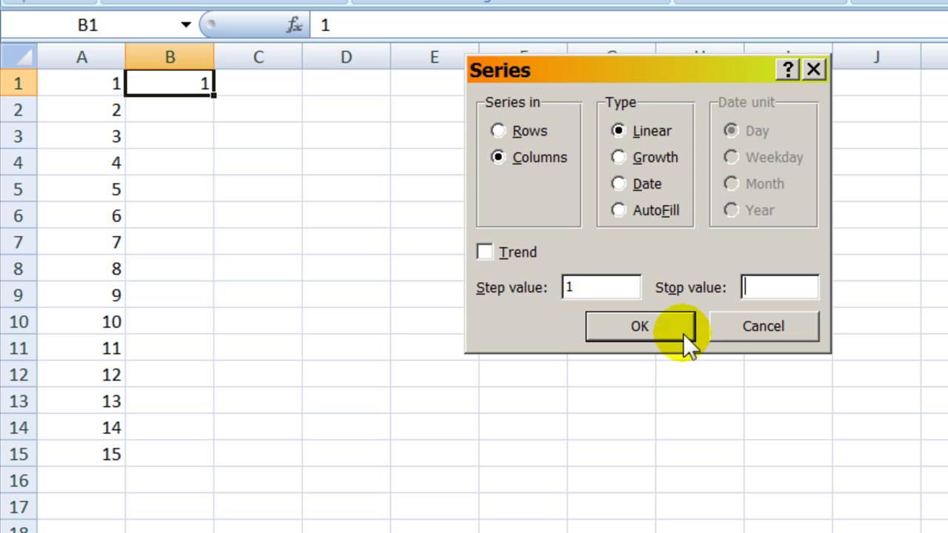
pyautogui.write('15')
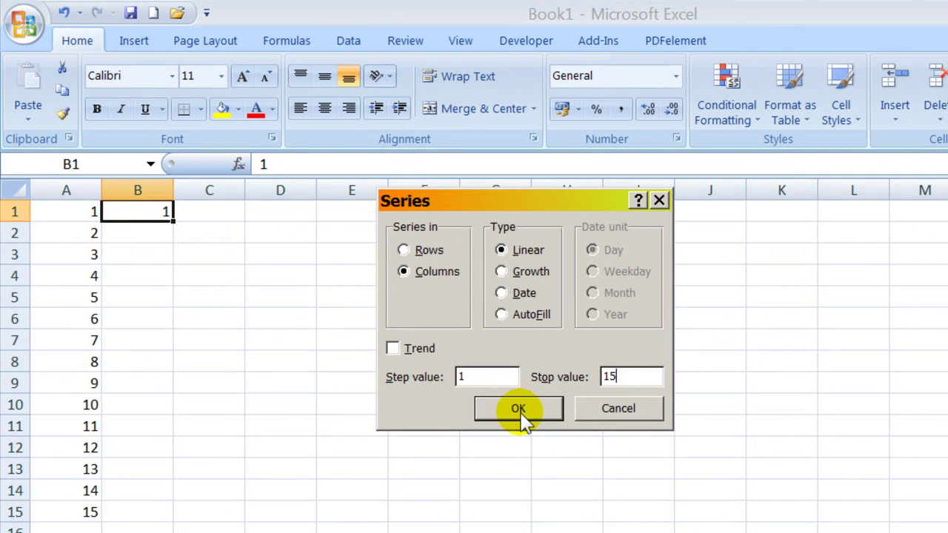
pyautogui.click(519, 412)
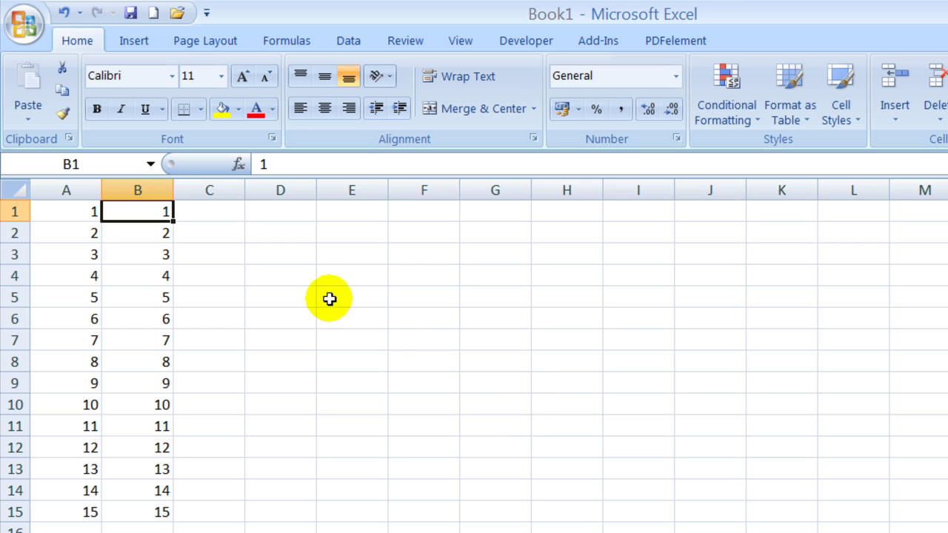
# Enter 1 in cell C1 as the start value of another series.
pyautogui.click(228, 211)
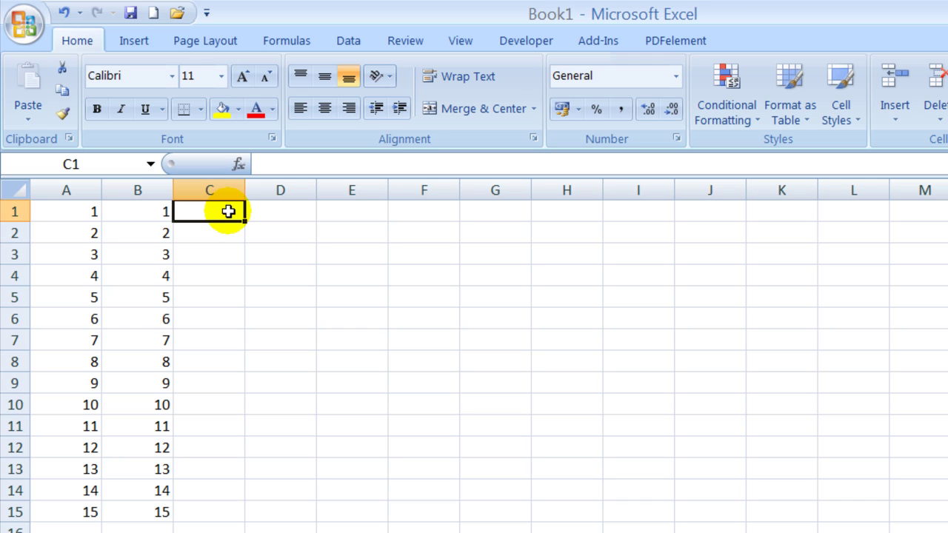
pyautogui.write('1')
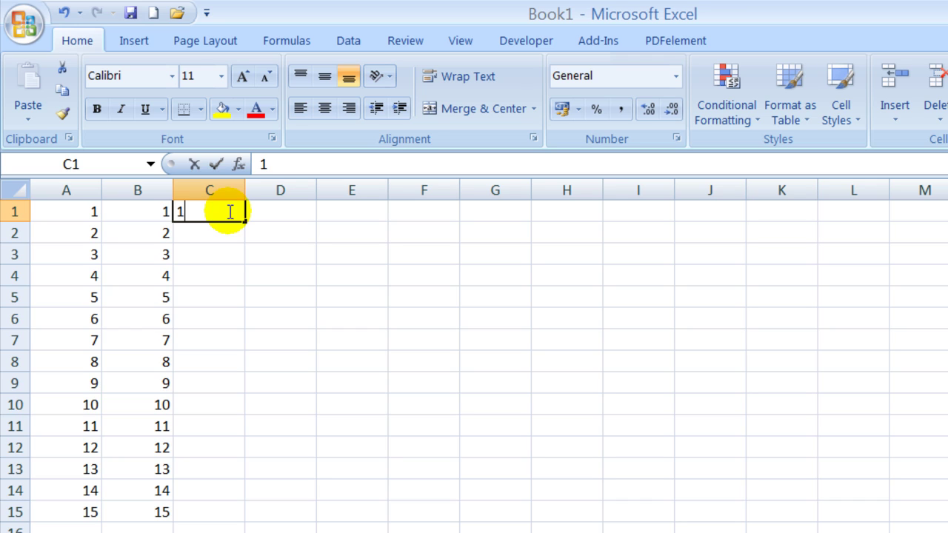
pyautogui.press('Return')
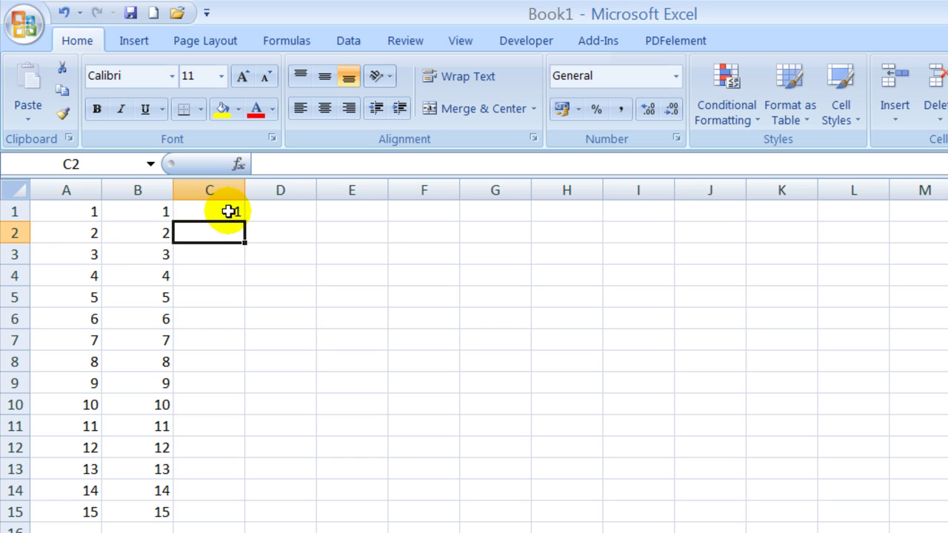
# Fill a linear series down column C from C1 with step value 2 and stop value 20.
pyautogui.click(228, 212)
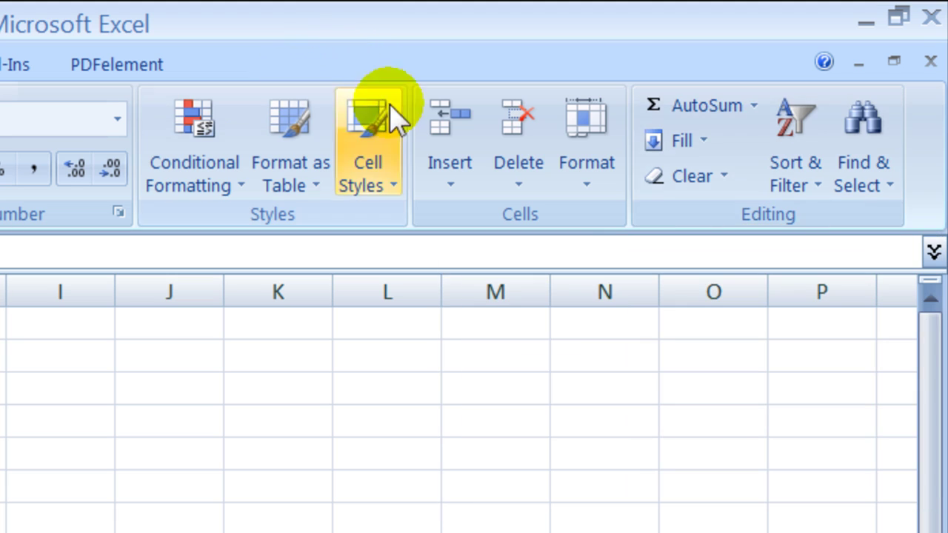
pyautogui.click(708, 138)
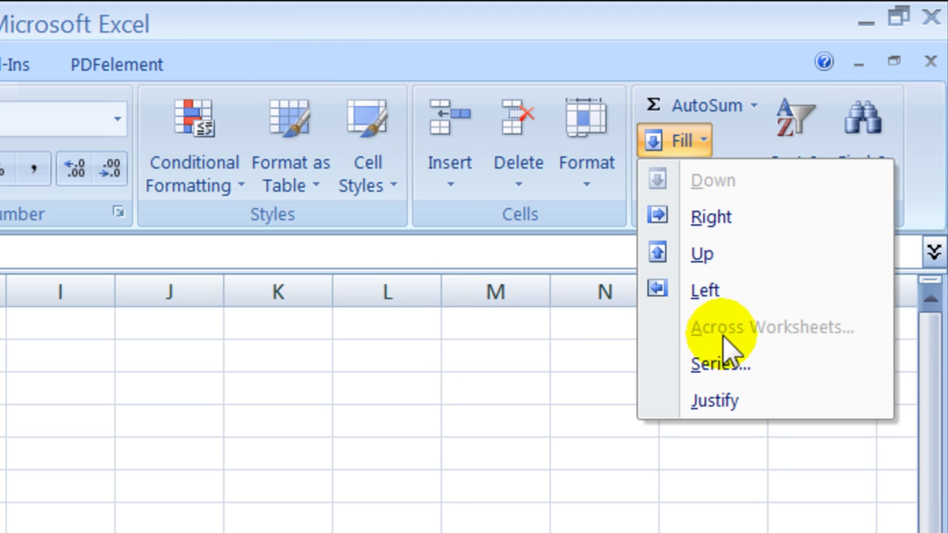
pyautogui.click(722, 363)
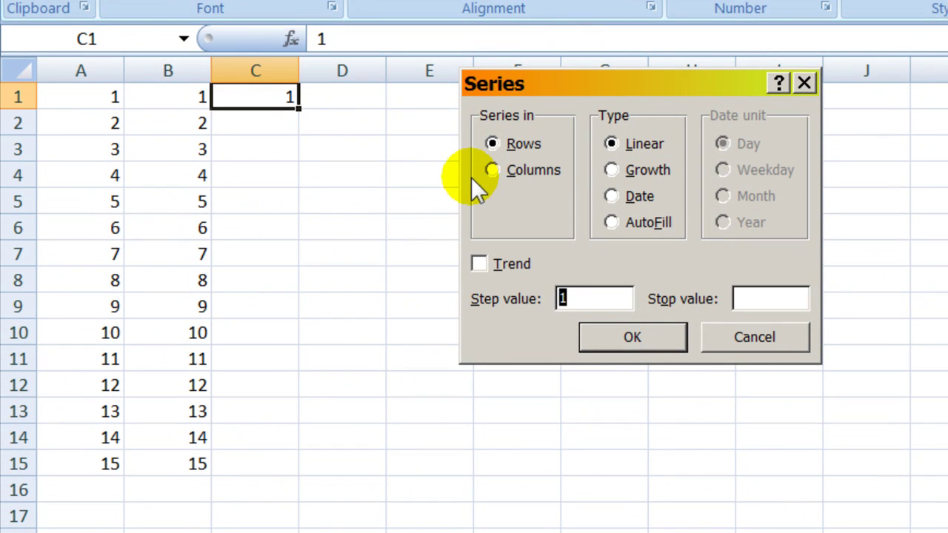
pyautogui.click(491, 171)
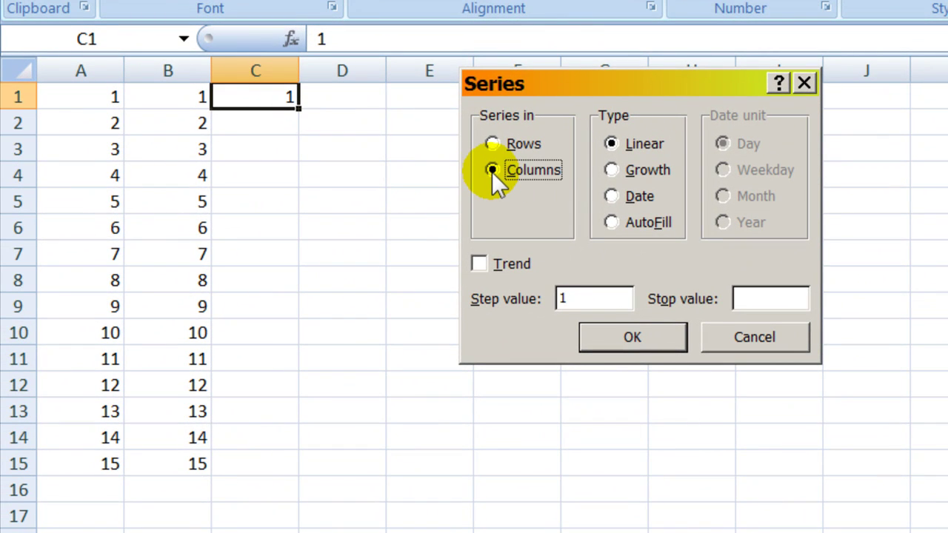
pyautogui.click(566, 296)
pyautogui.press('BackSpace')
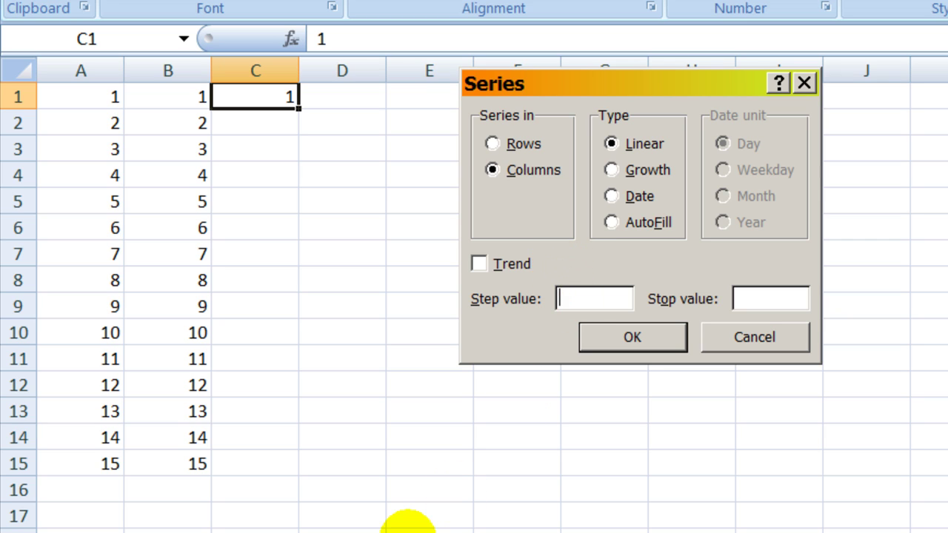
pyautogui.write('2')
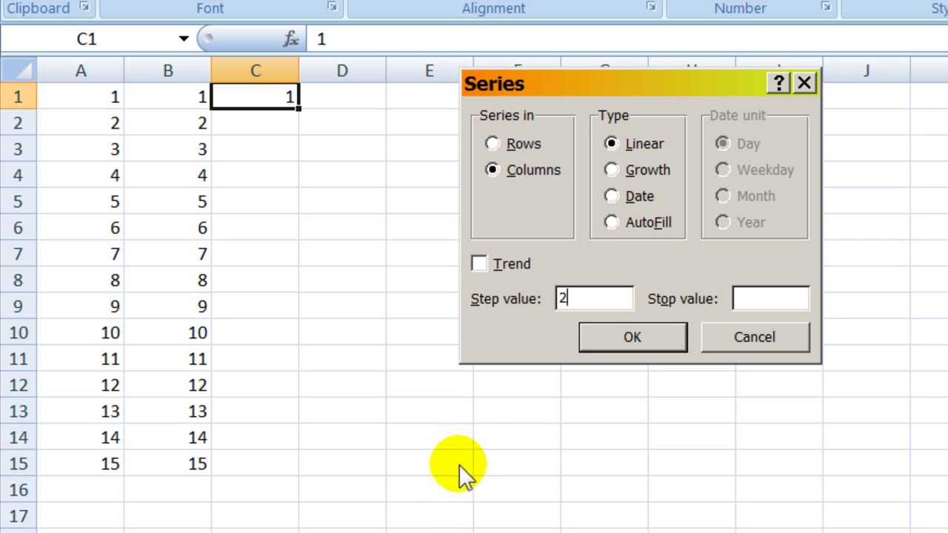
pyautogui.click(769, 295)
pyautogui.write('2')
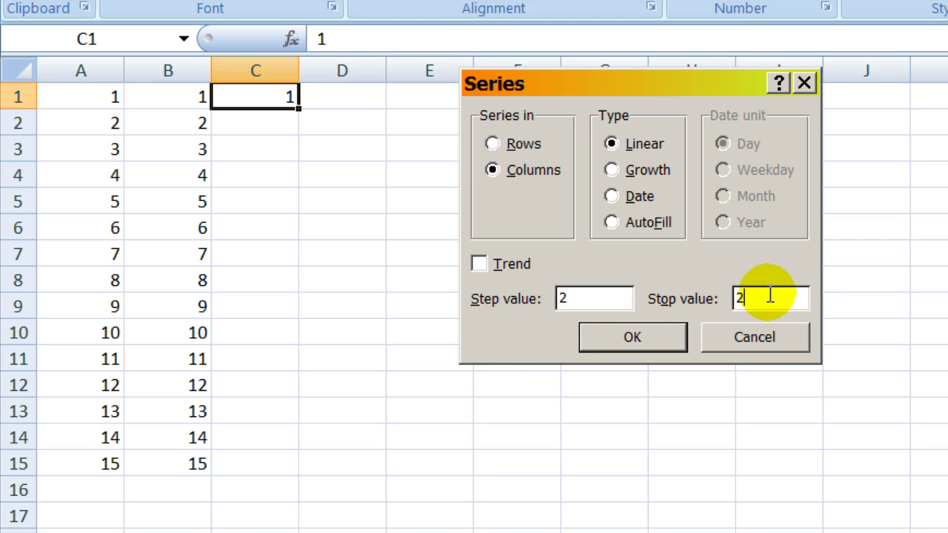
pyautogui.write('0')
pyautogui.click(625, 342)
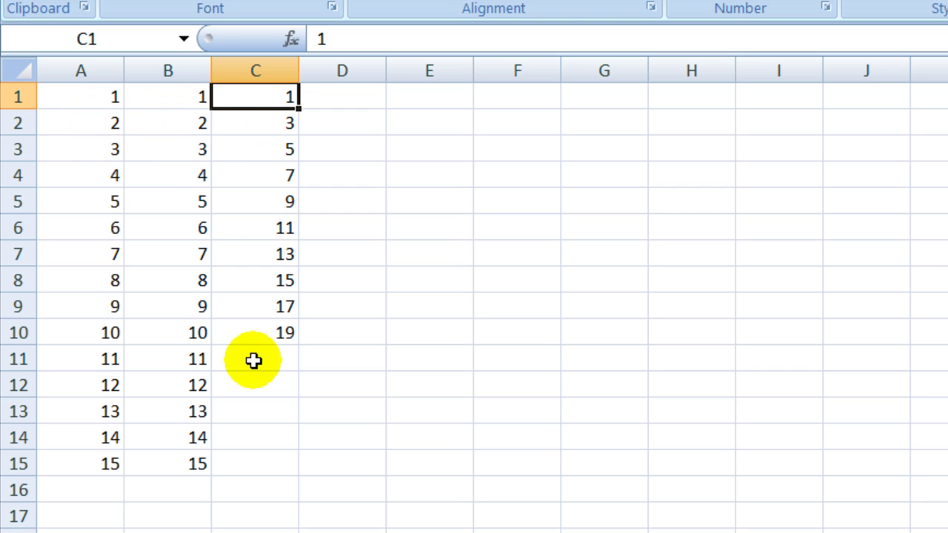
# Enter 1 in cell D1 and 3 in cell D2 as the starting pattern of a series.
pyautogui.click(357, 101)
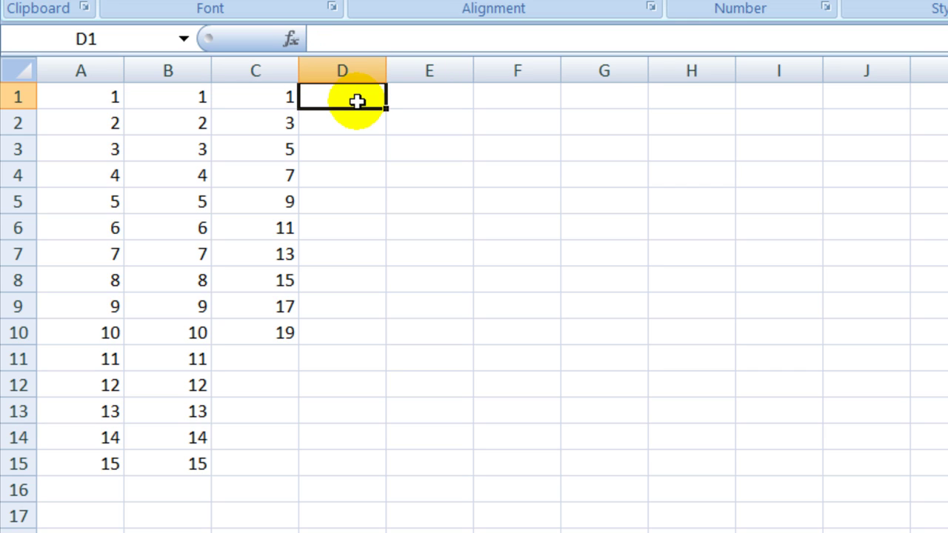
pyautogui.write('1')
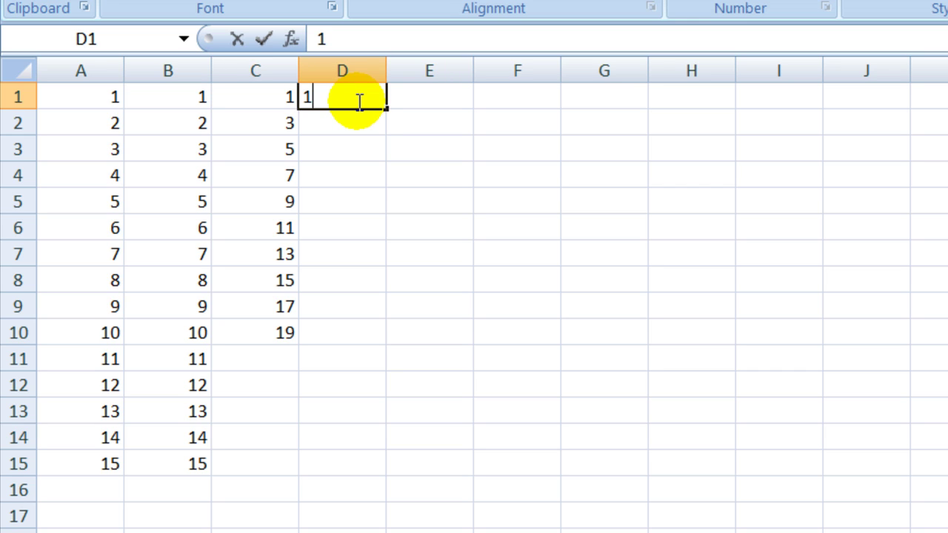
pyautogui.press('Return')
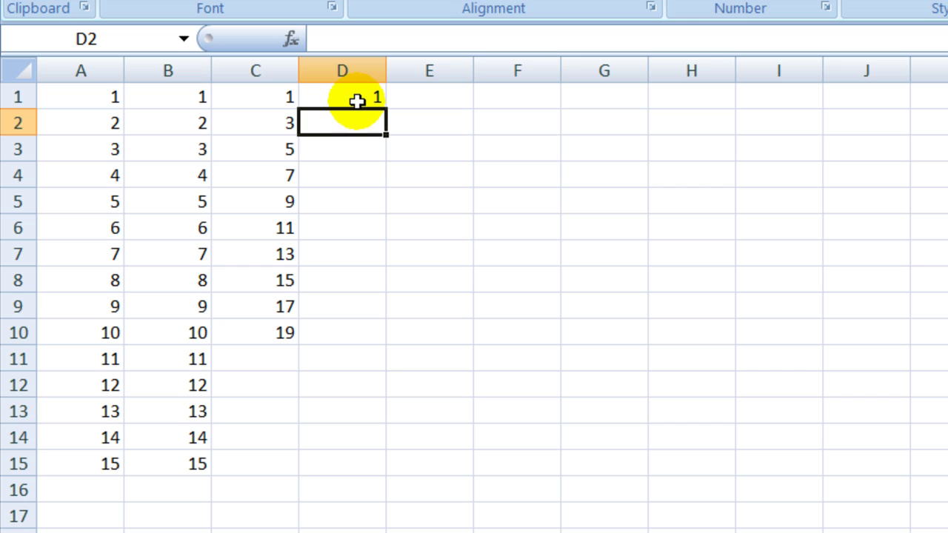
pyautogui.write('3')
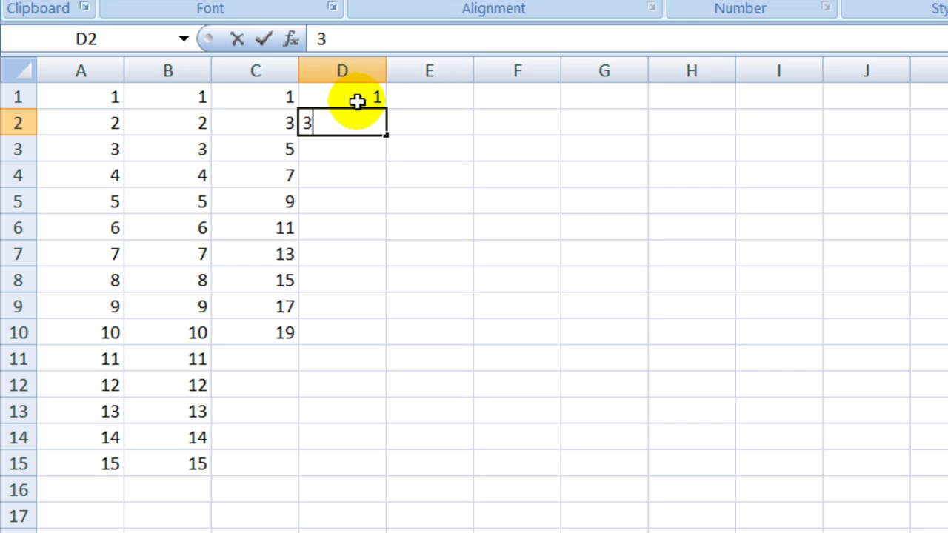
pyautogui.press('Return')
# Select D1:D2 and extend their number pattern down to D10 with the fill handle.
pyautogui.click(357, 102)
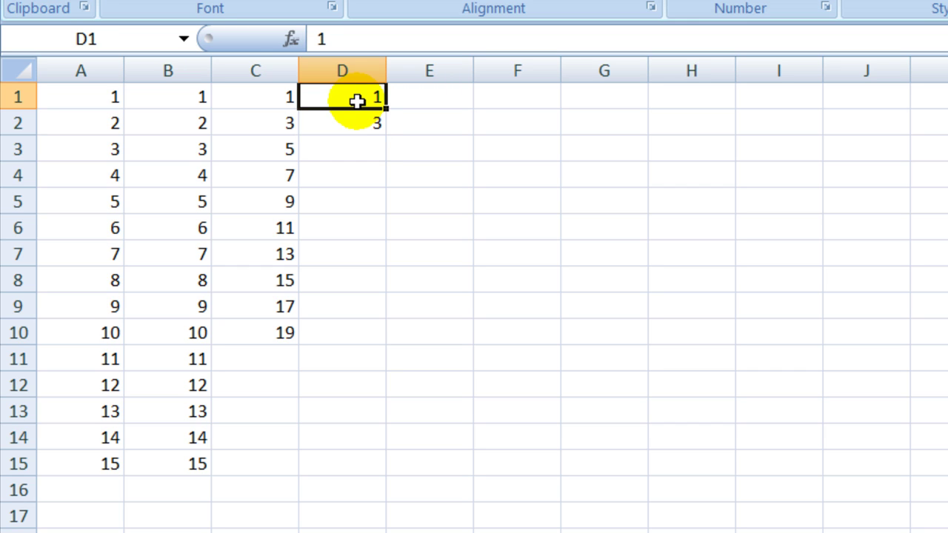
pyautogui.hotkey('shift', 'Down')
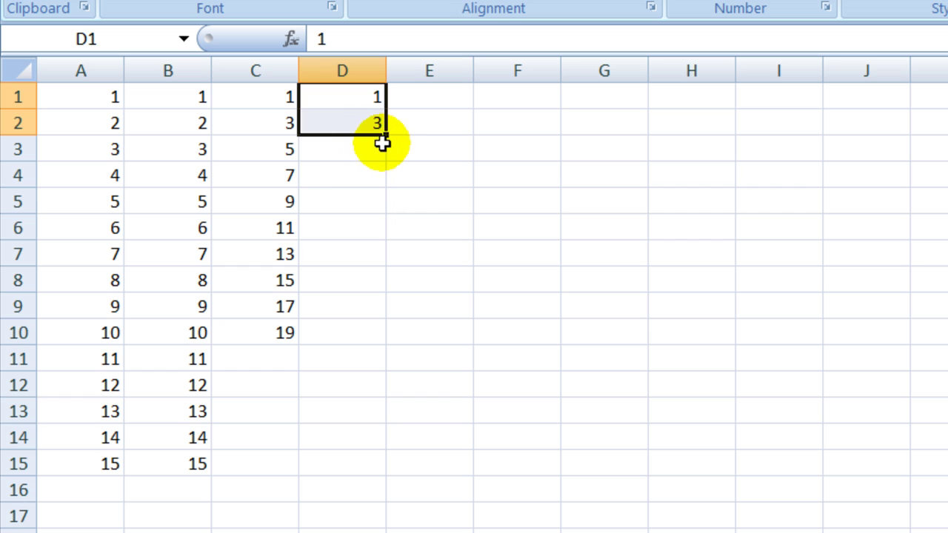
pyautogui.moveTo(390, 135); pyautogui.dragTo(379, 334)
pyautogui.click(545, 177)
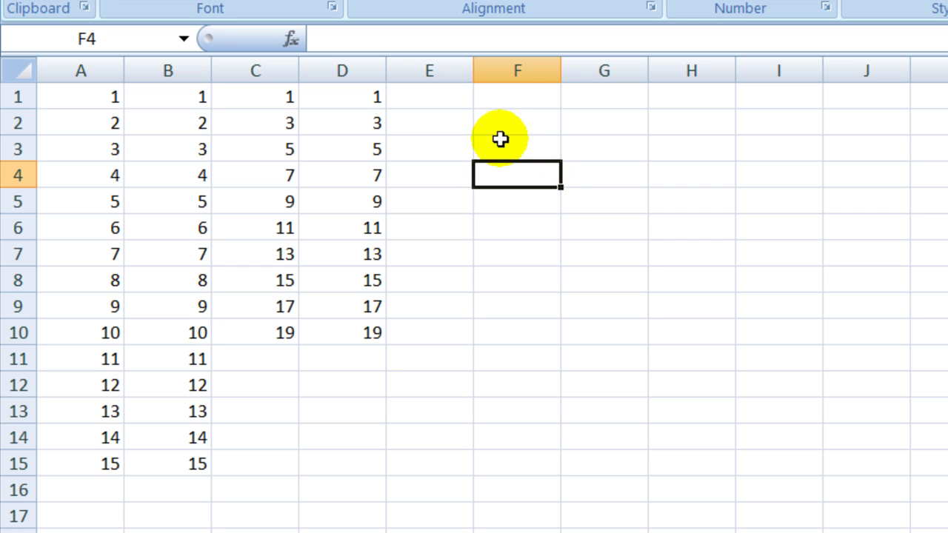
# Enter Sunday in cell E1 and fill the weekday names down to E11 with the fill handle.
pyautogui.click(455, 101)
pyautogui.write('su')
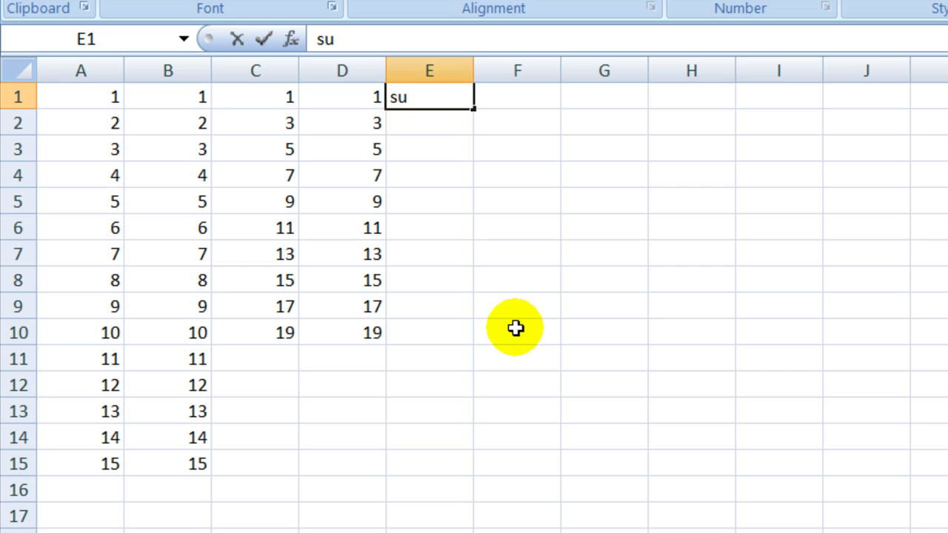
pyautogui.write('nday')
pyautogui.press('Return')
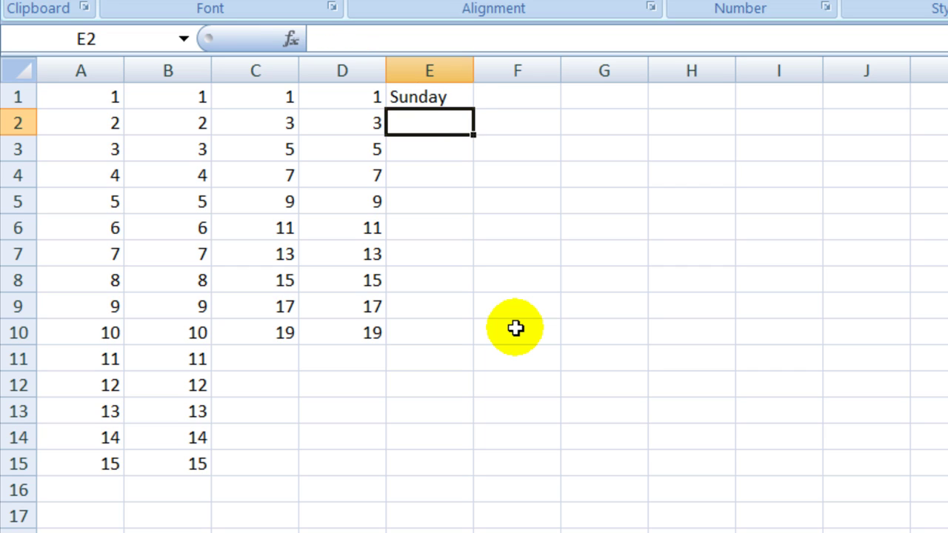
pyautogui.click(434, 95)
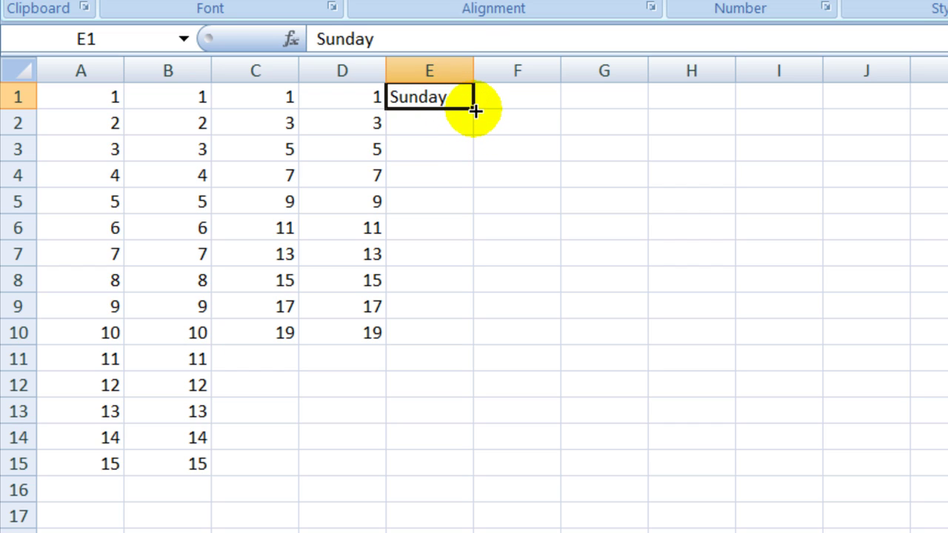
pyautogui.moveTo(474, 109); pyautogui.dragTo(469, 368)
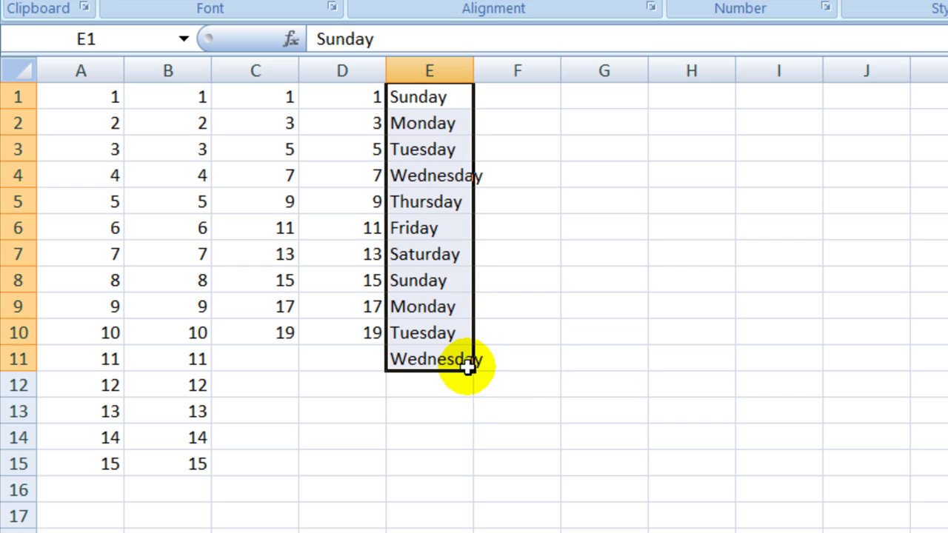
# Enter Sunday in cell F1 as the start of another weekday series.
pyautogui.click(535, 97)
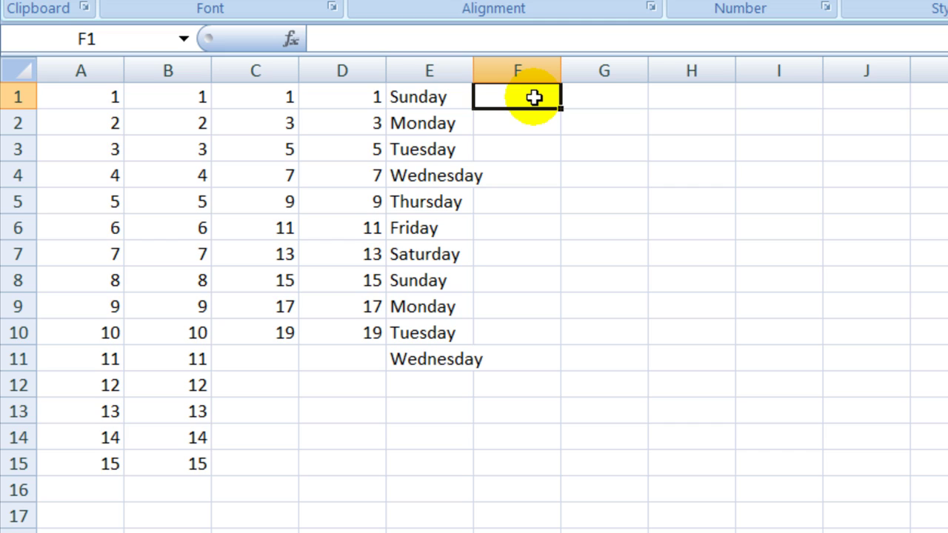
pyautogui.write('sunday')
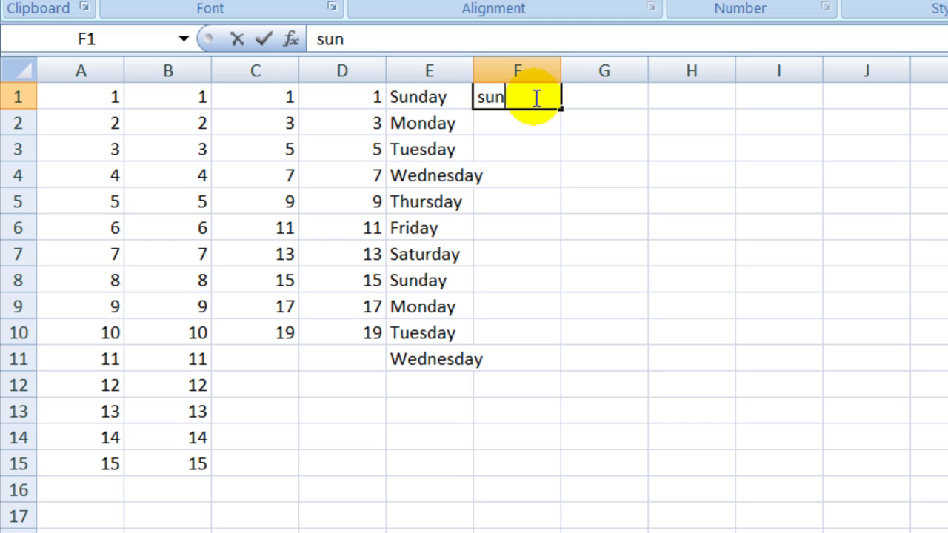
pyautogui.press('Return')
# Select F1:F11 and fill it with weekday names using the Fill Series command with the AutoFill type in columns.
pyautogui.click(534, 97)
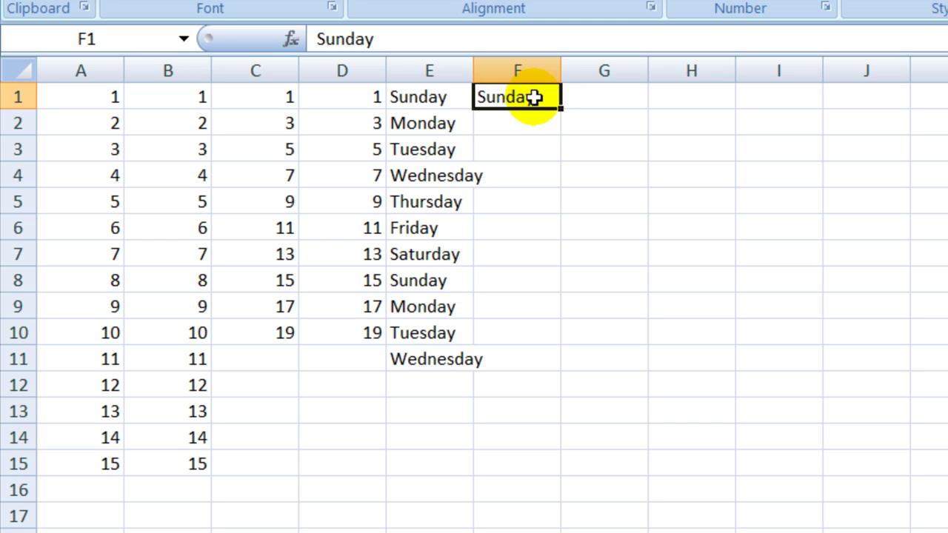
pyautogui.hotkey('shift', 'Down')
pyautogui.hotkey('shift', 'Down')
pyautogui.hotkey('shift', 'Down')
pyautogui.hotkey('shift', 'Down')
pyautogui.hotkey('shift', 'Down')
pyautogui.hotkey('shift', 'Down')
pyautogui.hotkey('shift', 'Down')
pyautogui.hotkey('shift', 'Down')
pyautogui.hotkey('shift', 'Down')
pyautogui.hotkey('shift', 'Down')
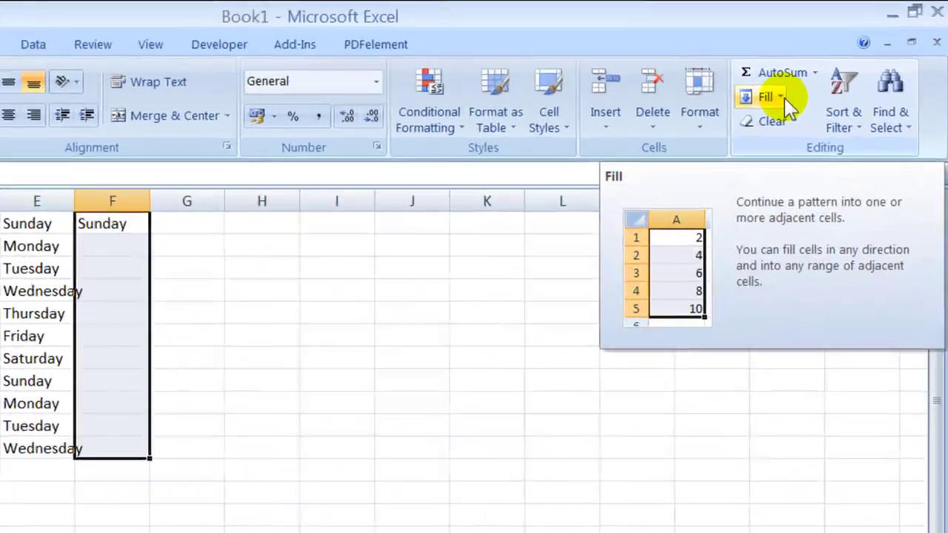
pyautogui.click(824, 72)
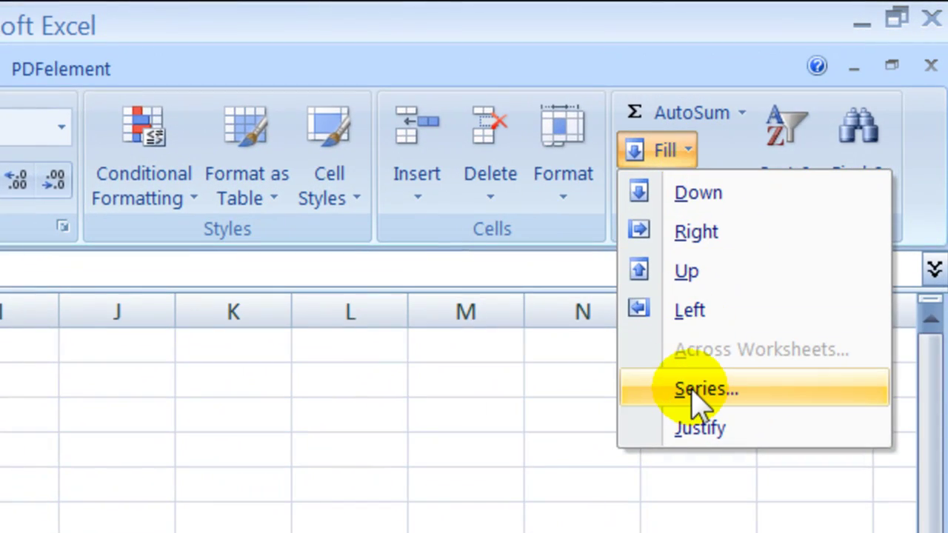
pyautogui.click(672, 386)
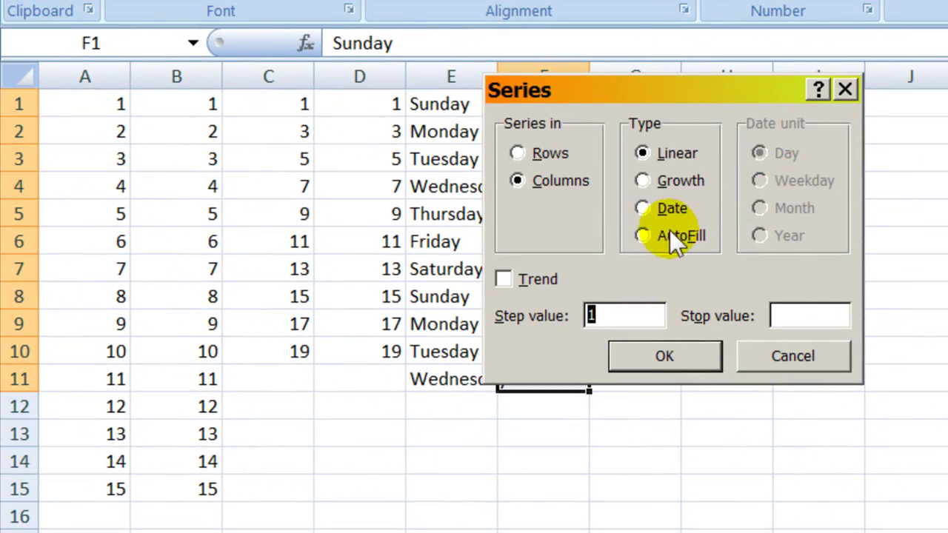
pyautogui.click(650, 240)
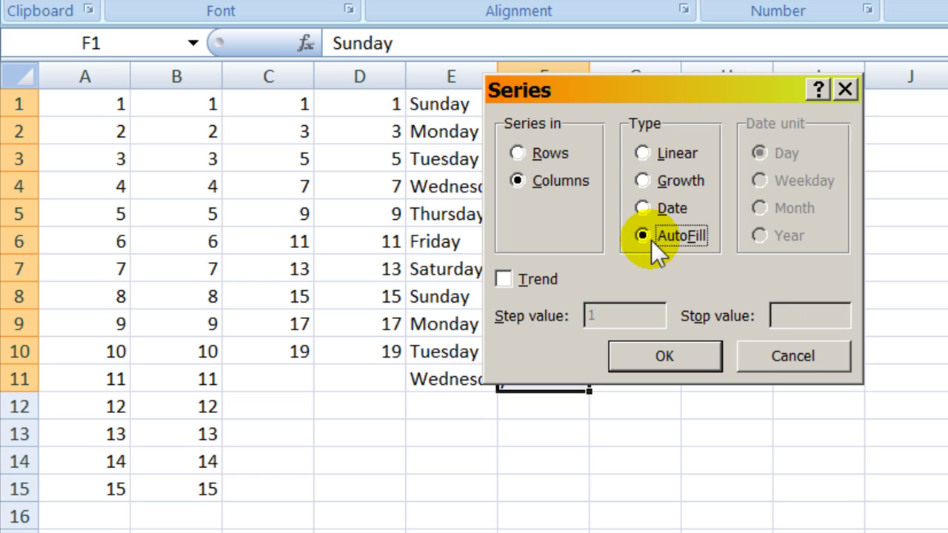
pyautogui.moveTo(653, 88); pyautogui.dragTo(867, 87)
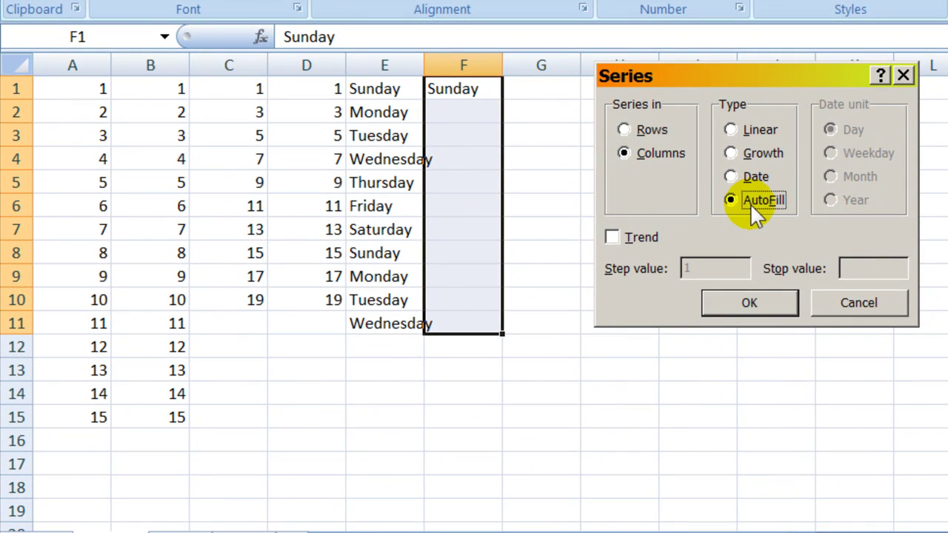
pyautogui.click(756, 299)
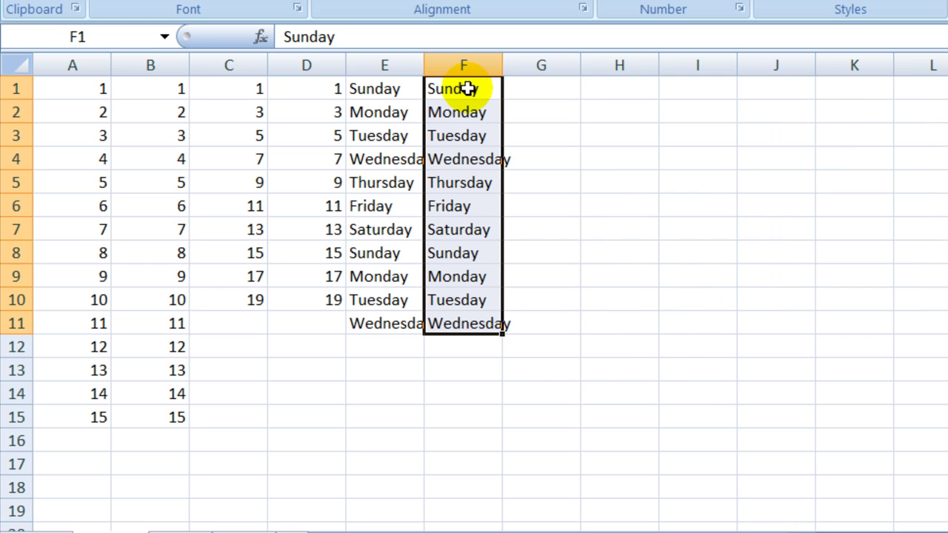